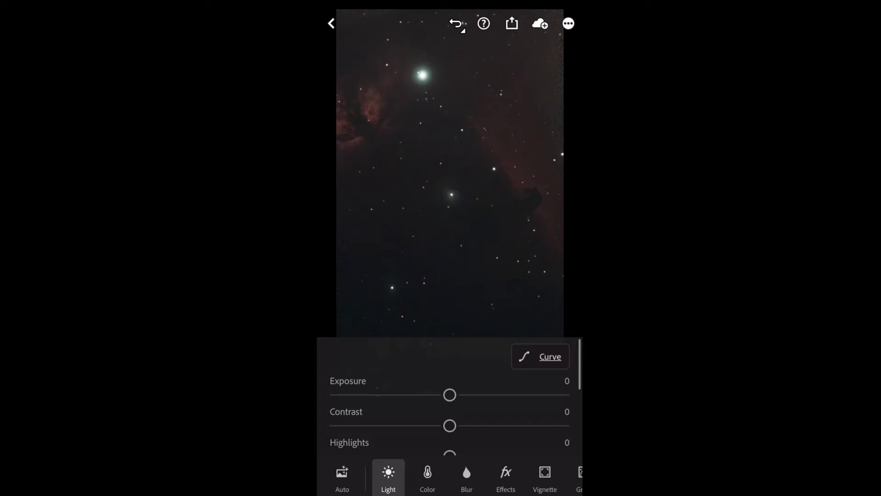
# - Lower contrast to −47 and pull the lower Light sliders down, such as shadows and blacks
pyautogui.scroll(-2, 449, 395)
pyautogui.scroll(-2, 449, 396)
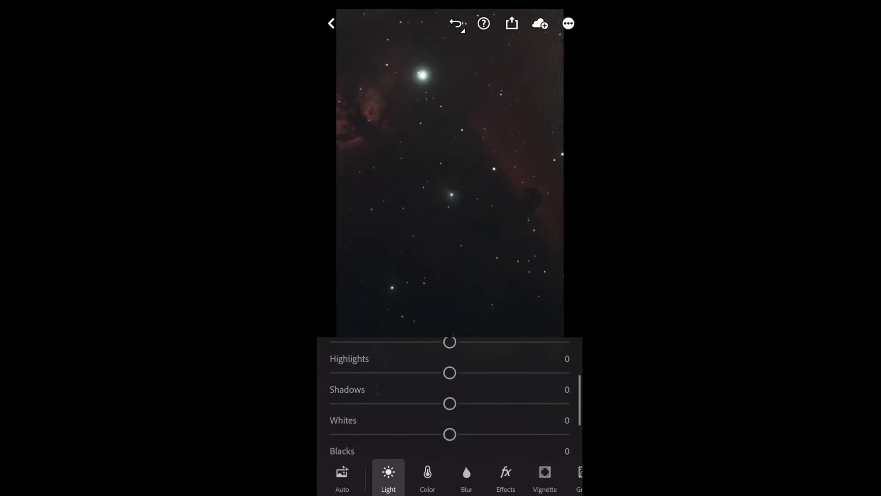
pyautogui.scroll(-2, 449, 396)
pyautogui.scroll(3, 449, 395)
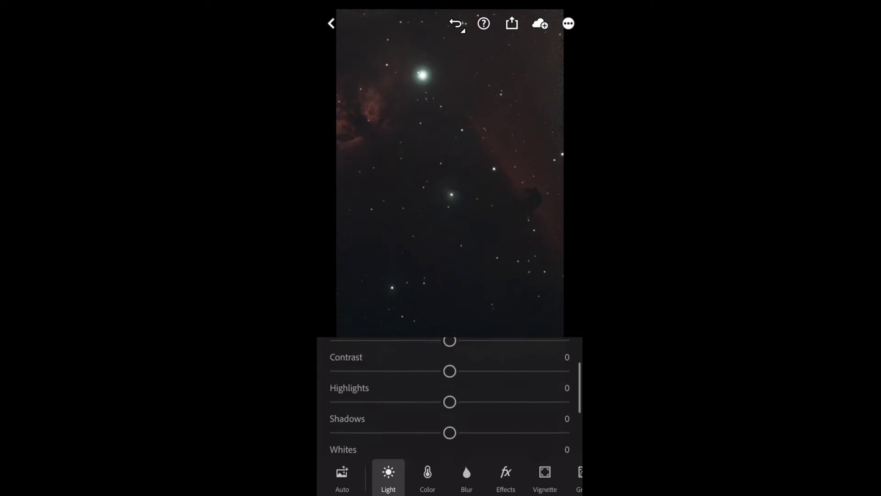
pyautogui.scroll(2, 449, 395)
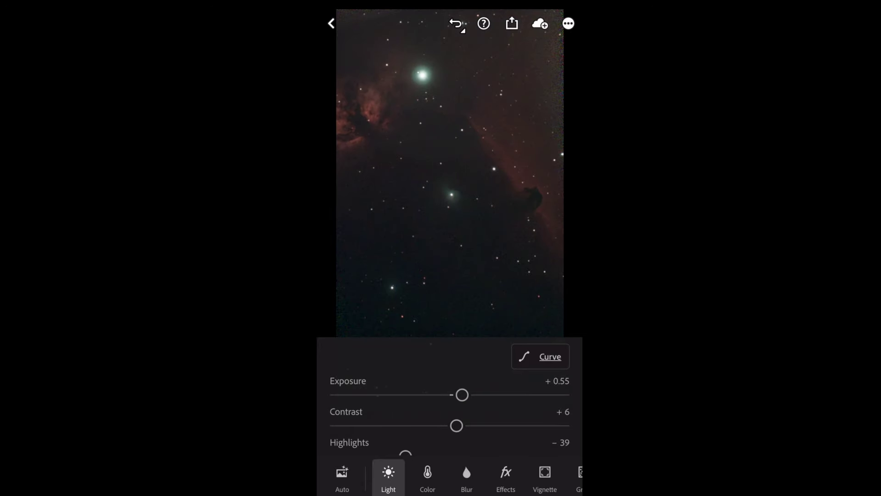
pyautogui.moveTo(456, 426); pyautogui.dragTo(397, 425)
pyautogui.scroll(-3, 450, 404)
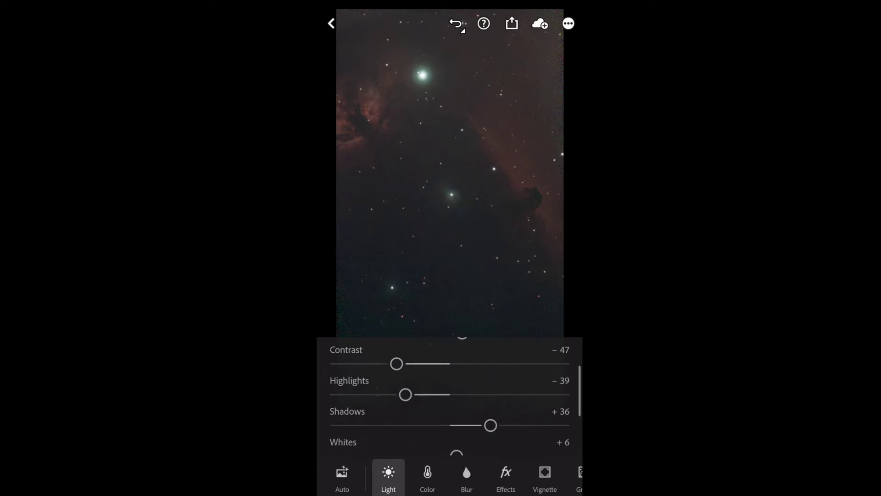
pyautogui.moveTo(490, 413)
pyautogui.mouseDown()
pyautogui.moveTo(408, 408)
pyautogui.moveTo(462, 404)
pyautogui.mouseUp()
pyautogui.scroll(-1, 450, 404)
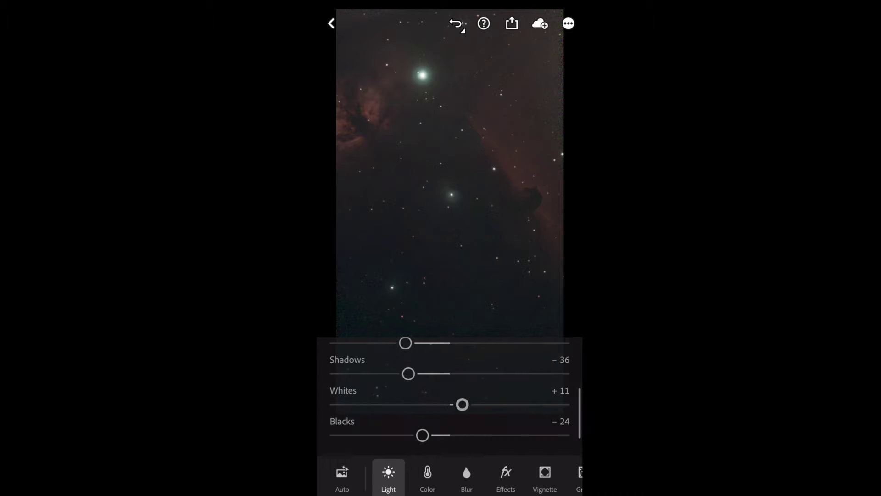
pyautogui.moveTo(421, 433); pyautogui.dragTo(386, 435)
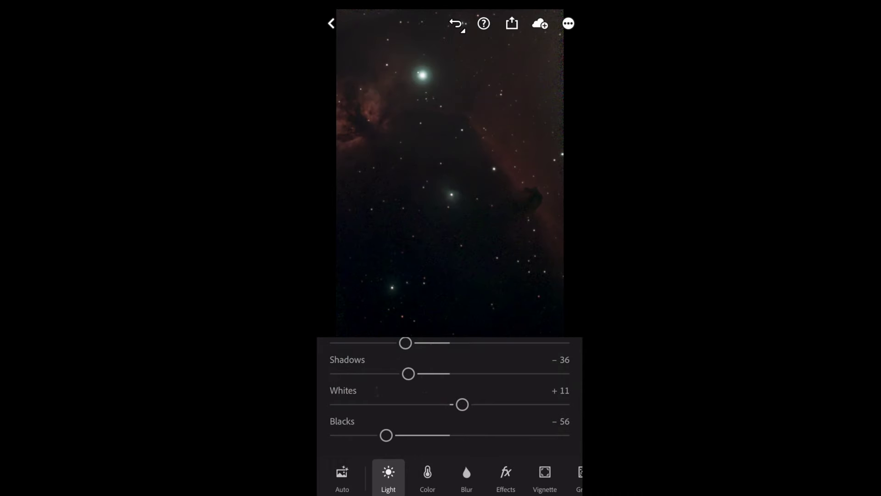
# - Pull highlights down slightly to −42
pyautogui.scroll(1, 450, 395)
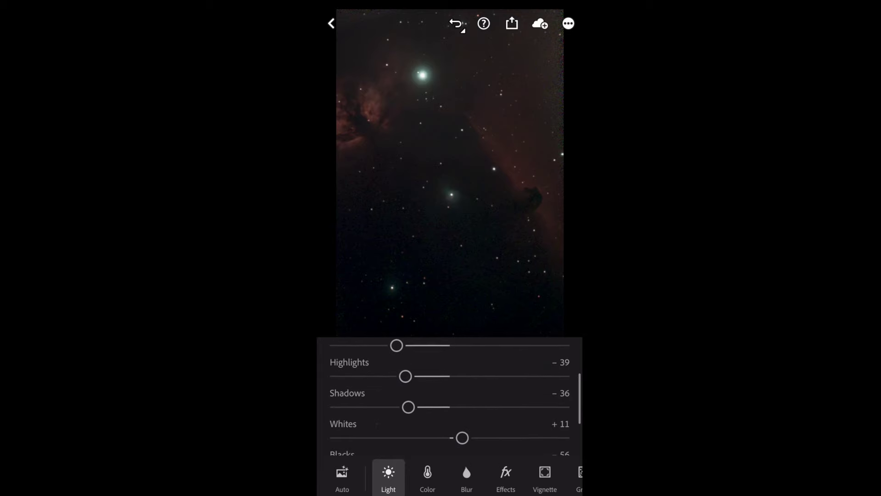
pyautogui.scroll(-2, 450, 395)
pyautogui.scroll(2, 449, 394)
pyautogui.scroll(1, 450, 395)
pyautogui.scroll(1, 450, 395)
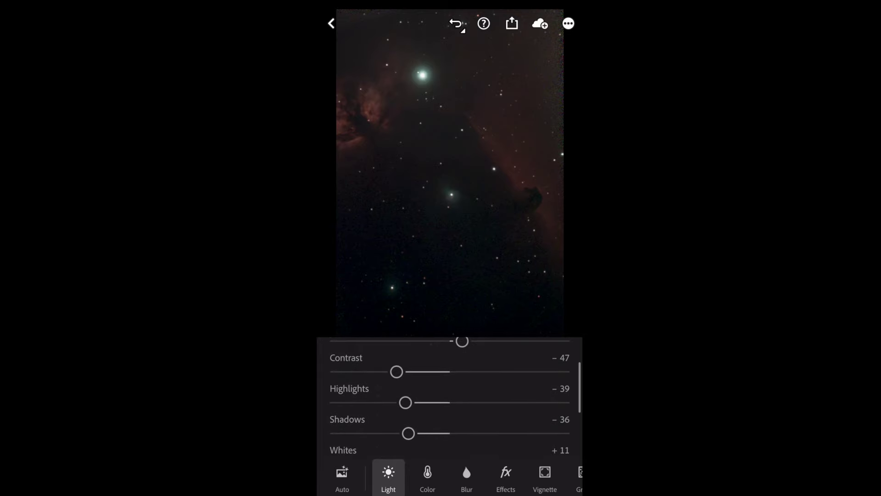
pyautogui.moveTo(406, 402); pyautogui.dragTo(402, 402)
pyautogui.scroll(2, 450, 394)
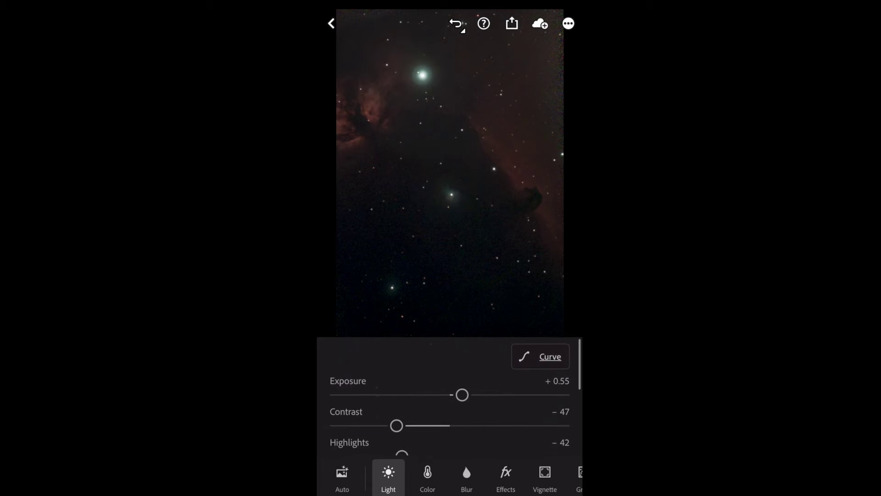
# - Push Saturation to +100 in the Color panel for vivid red nebulosity
pyautogui.click(428, 477)
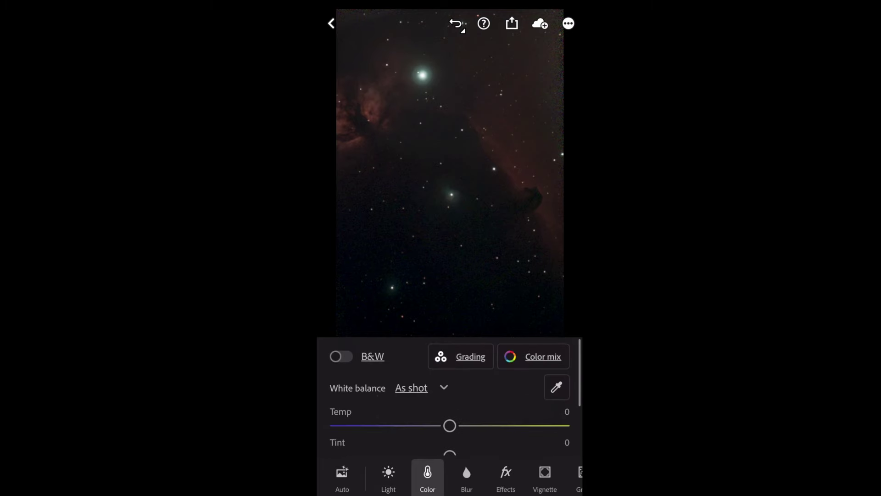
pyautogui.scroll(-2, 450, 395)
pyautogui.scroll(-2, 450, 395)
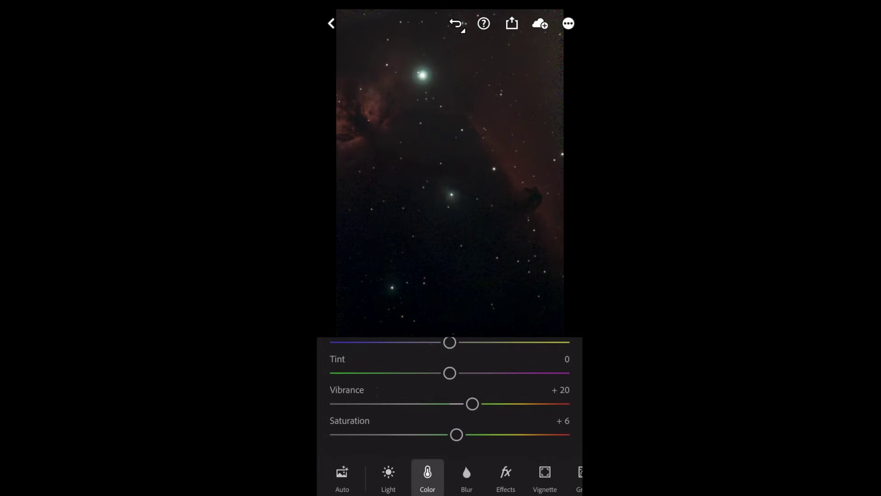
pyautogui.moveTo(456, 434); pyautogui.dragTo(563, 434)
pyautogui.click(388, 477)
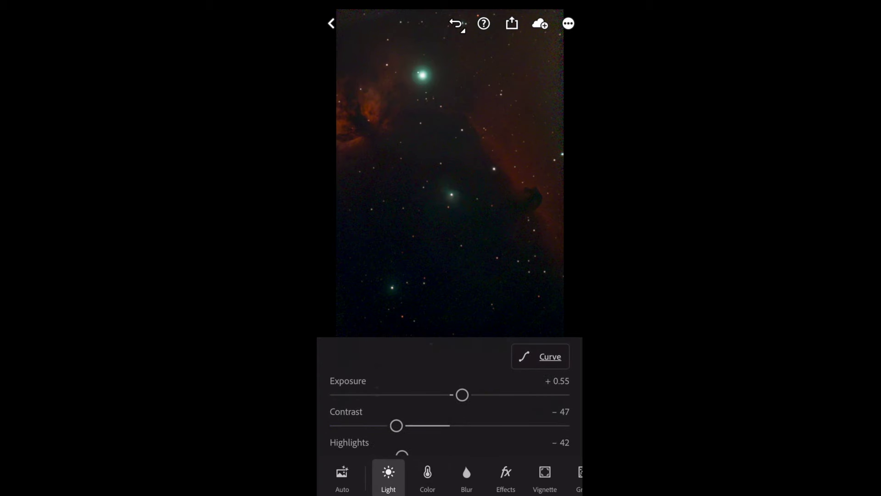
# - Raise the red channel curve's midpoint, then lift the blue channel midpoint strongly
pyautogui.click(540, 356)
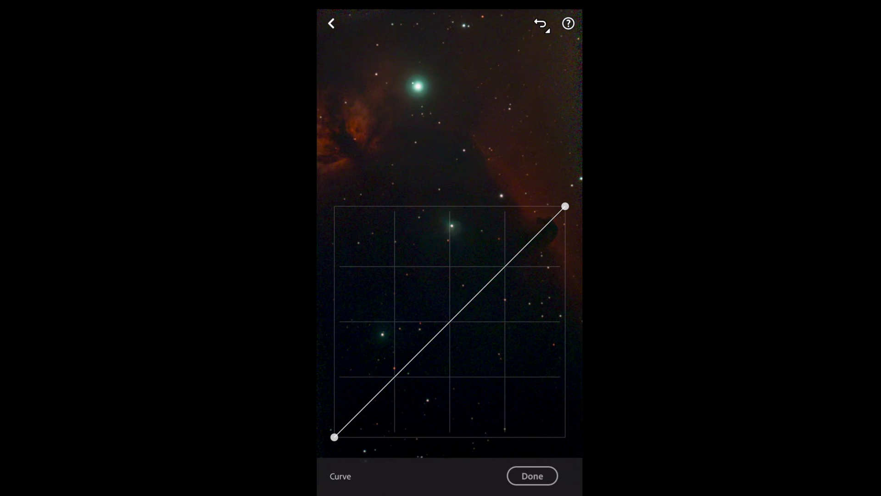
pyautogui.moveTo(456, 315); pyautogui.dragTo(444, 313)
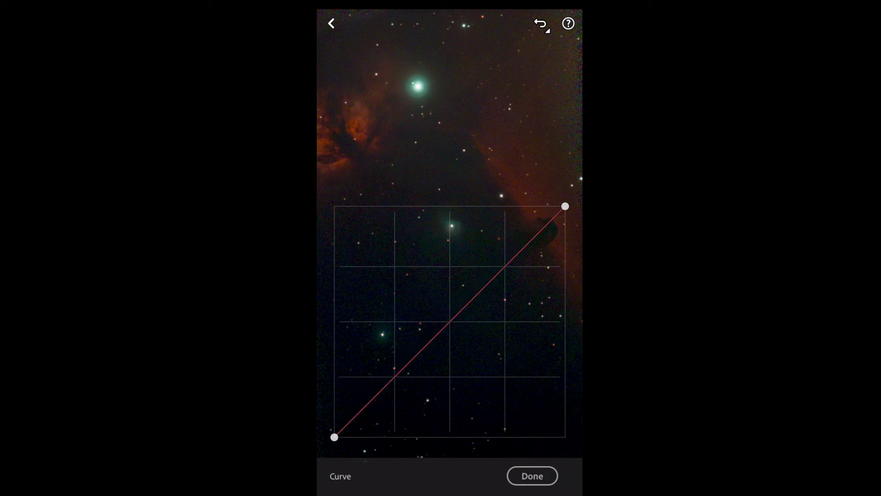
pyautogui.moveTo(456, 314)
pyautogui.mouseDown()
pyautogui.moveTo(444, 307)
pyautogui.moveTo(447, 319)
pyautogui.moveTo(433, 321)
pyautogui.mouseUp()
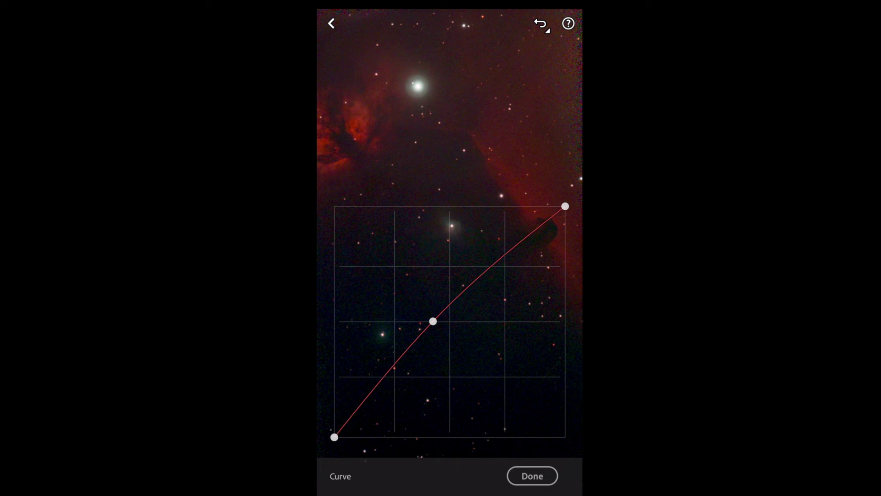
pyautogui.click(452, 319)
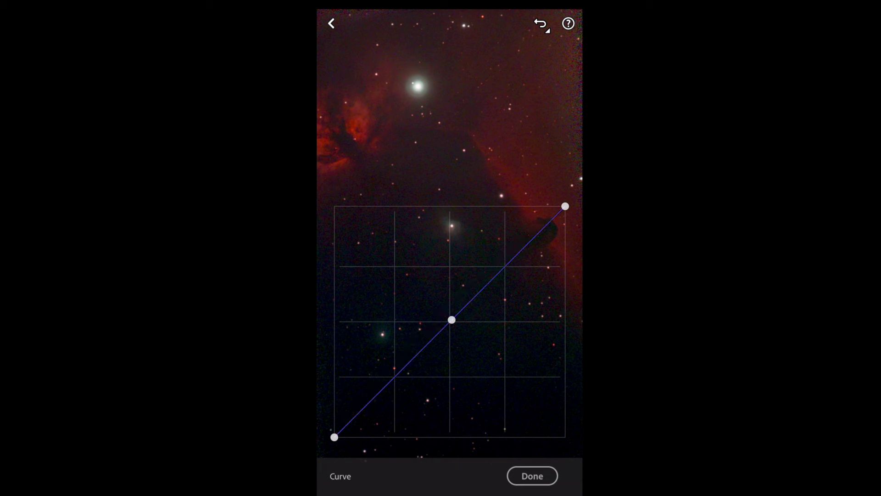
pyautogui.moveTo(451, 319)
pyautogui.mouseDown()
pyautogui.moveTo(439, 301)
pyautogui.moveTo(448, 277)
pyautogui.moveTo(495, 233)
pyautogui.moveTo(466, 253)
pyautogui.mouseUp()
# - Confirm the curve edits and set Sharpening to 150
pyautogui.click(533, 476)
pyautogui.moveTo(527, 474); pyautogui.dragTo(367, 475)
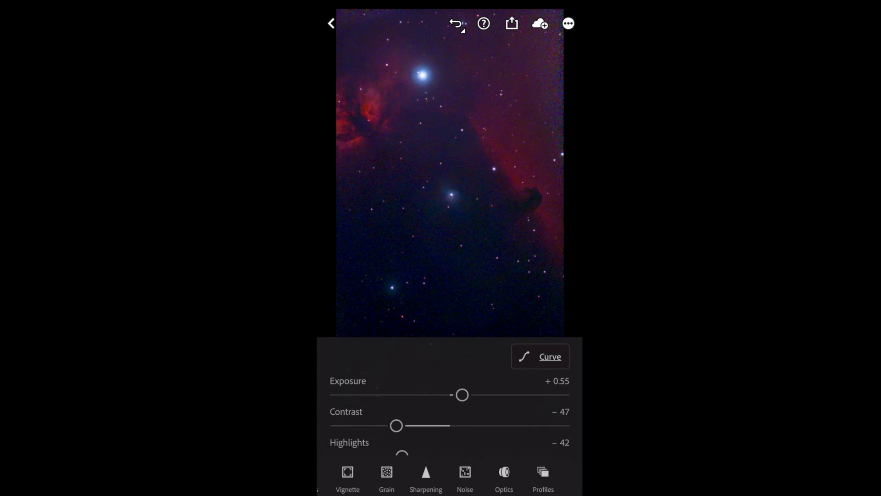
pyautogui.click(440, 477)
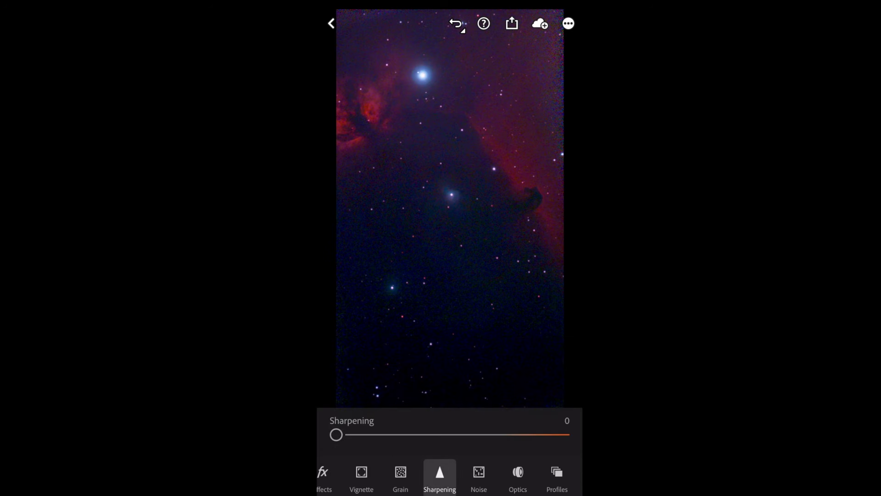
pyautogui.moveTo(336, 435); pyautogui.dragTo(559, 434)
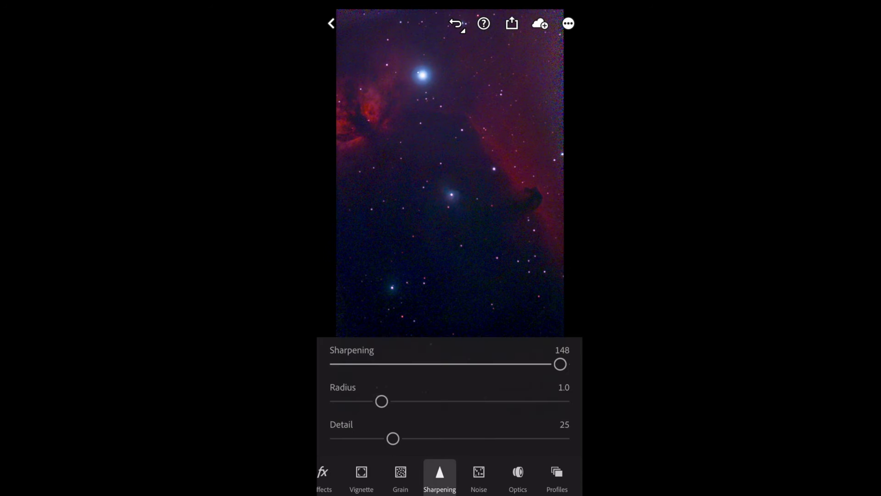
pyautogui.moveTo(560, 364); pyautogui.dragTo(563, 364)
# - Set Noise reduction to the maximum of 100
pyautogui.click(479, 477)
pyautogui.moveTo(335, 434); pyautogui.dragTo(563, 435)
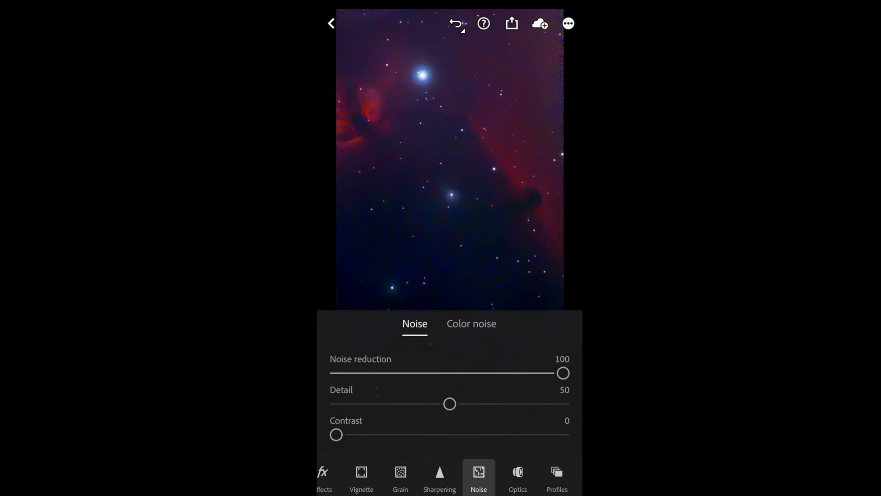
pyautogui.hscroll(-8, 450, 477)
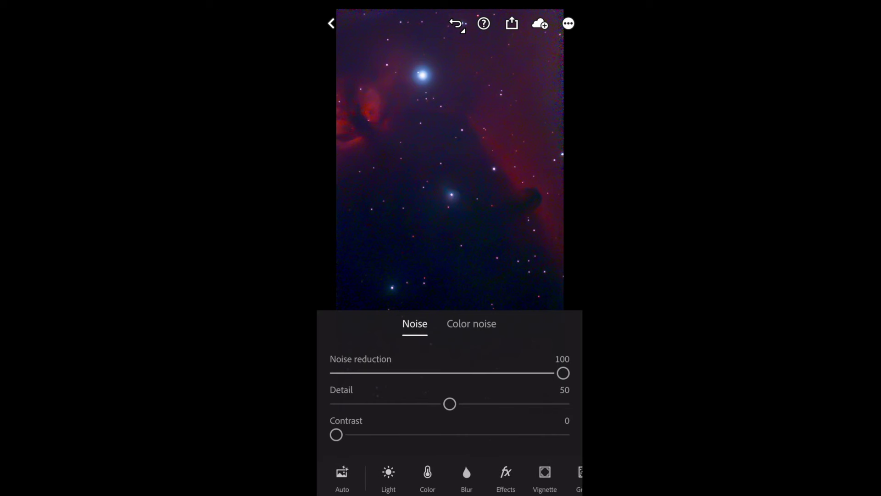
# - In the Light panel, set Contrast to +25 and Whites to +26
pyautogui.click(388, 477)
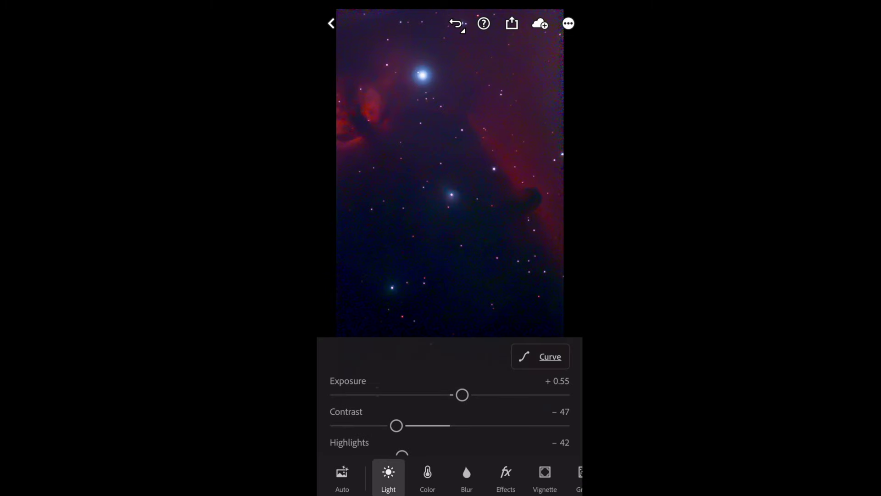
pyautogui.moveTo(396, 425)
pyautogui.mouseDown()
pyautogui.moveTo(379, 425)
pyautogui.moveTo(479, 426)
pyautogui.mouseUp()
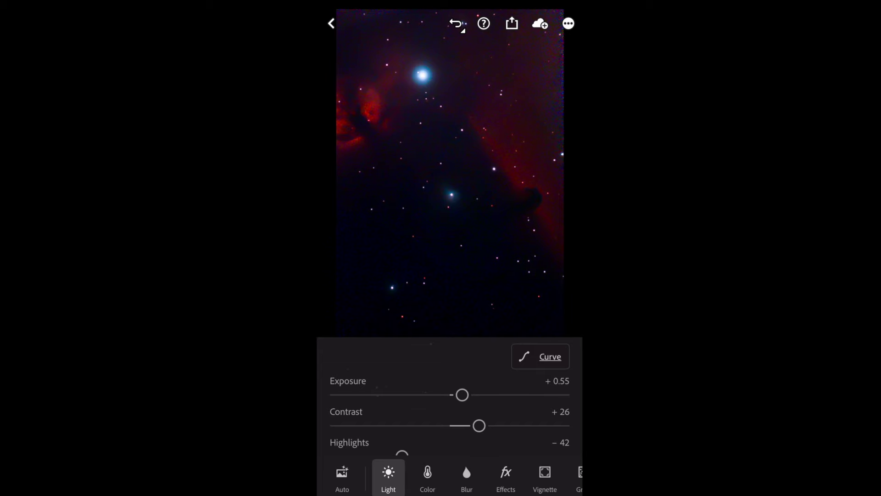
pyautogui.moveTo(479, 426); pyautogui.dragTo(479, 425)
pyautogui.scroll(-4, 450, 399)
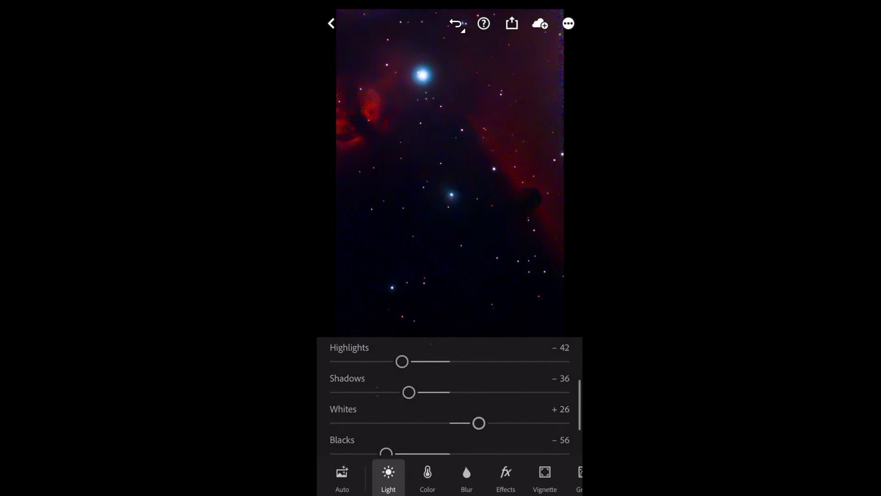
pyautogui.scroll(-3, 449, 399)
pyautogui.scroll(2, 449, 399)
pyautogui.scroll(3, 450, 399)
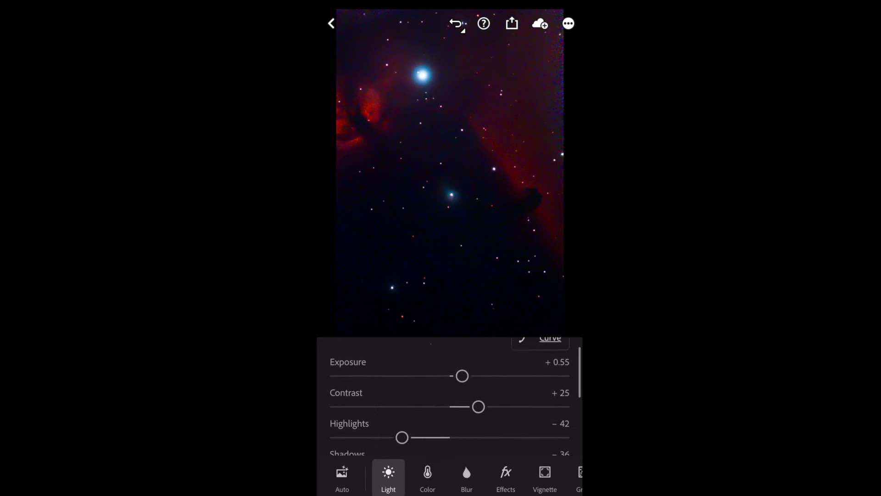
pyautogui.scroll(1, 449, 400)
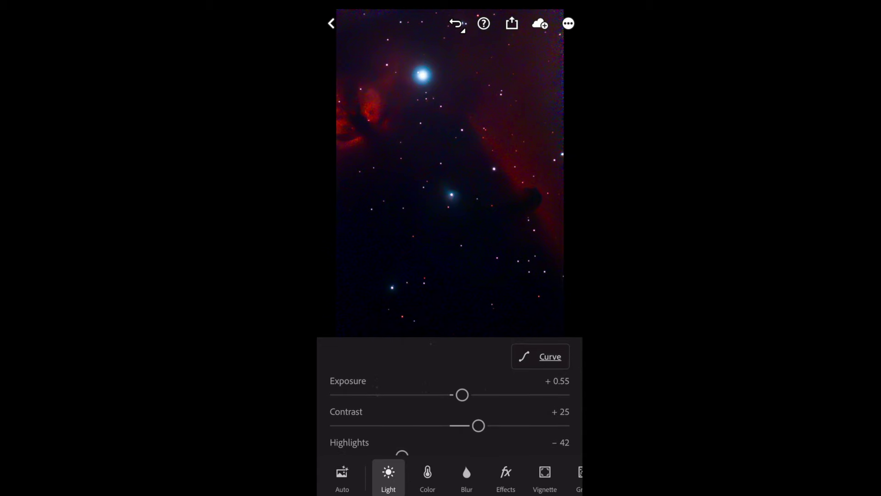
# - Bow the overall RGB tone curve's midpoint upward to brighten the midtones
pyautogui.click(540, 356)
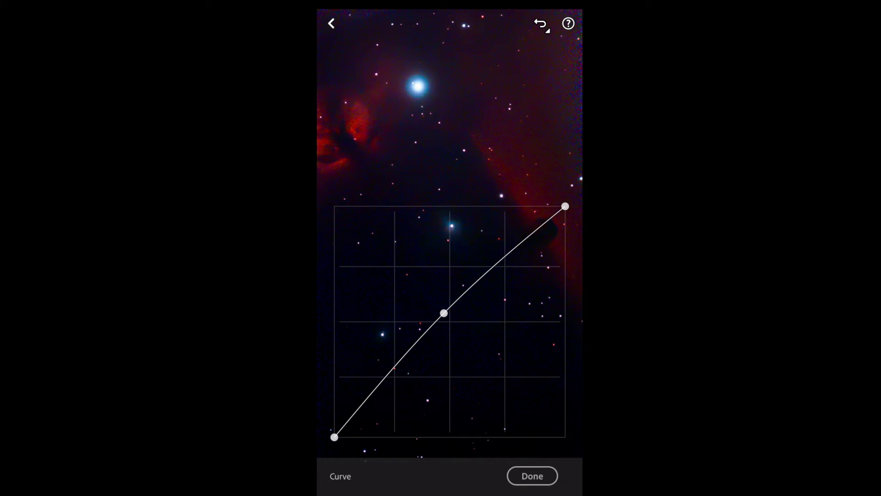
pyautogui.moveTo(444, 313); pyautogui.dragTo(429, 304)
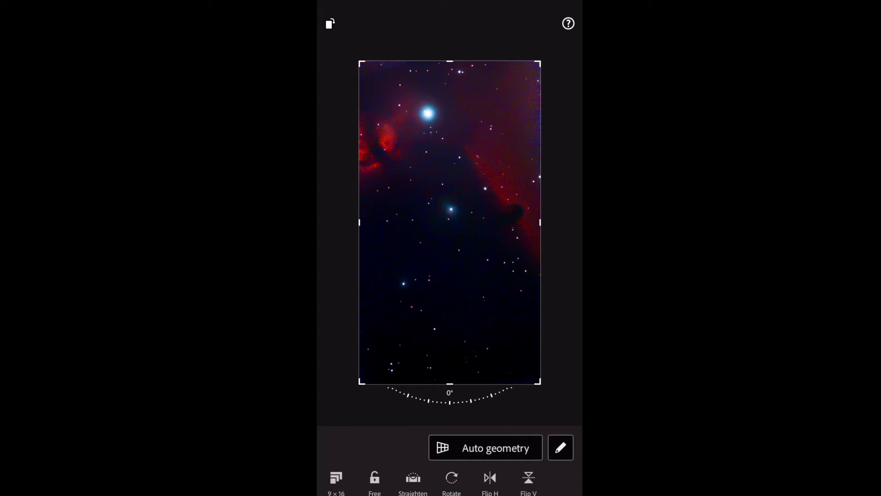
# - Drag the crop edges inward to a Custom ratio, trimming the height and both sides
pyautogui.moveTo(450, 230); pyautogui.dragTo(450, 214)
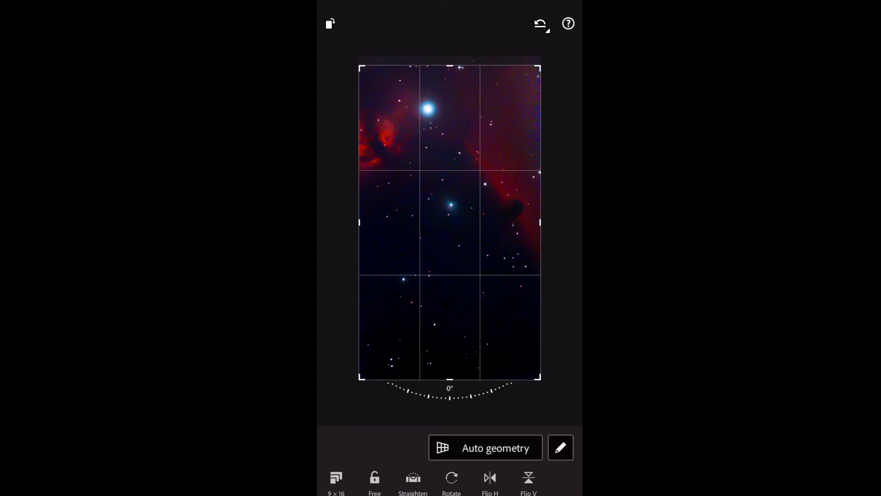
pyautogui.moveTo(540, 375); pyautogui.dragTo(537, 370)
pyautogui.moveTo(543, 222); pyautogui.dragTo(535, 222)
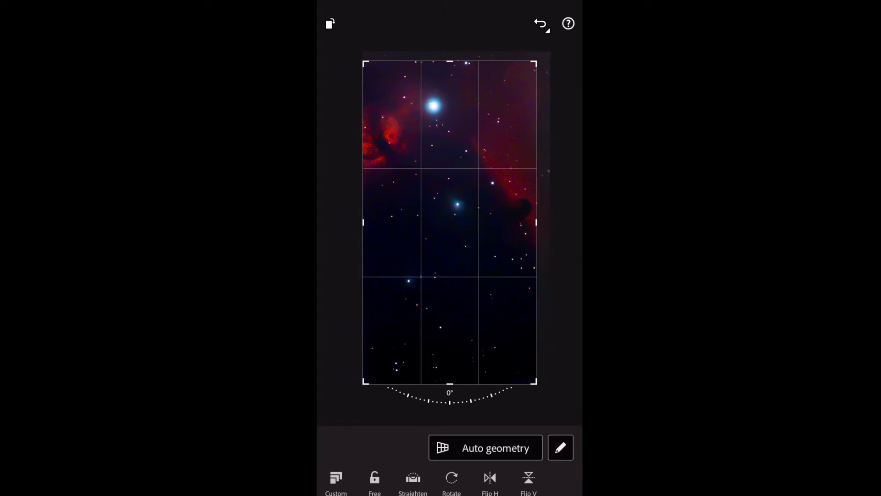